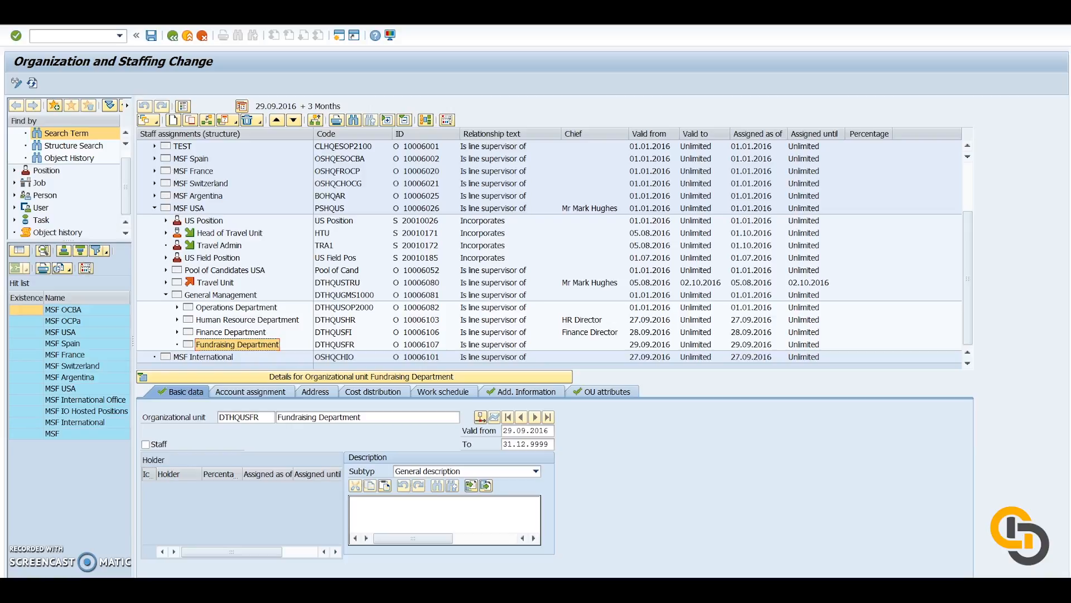
# Create a new position under the Fundraising Department using the Incorporates Position relationship.
pyautogui.click(262, 344)
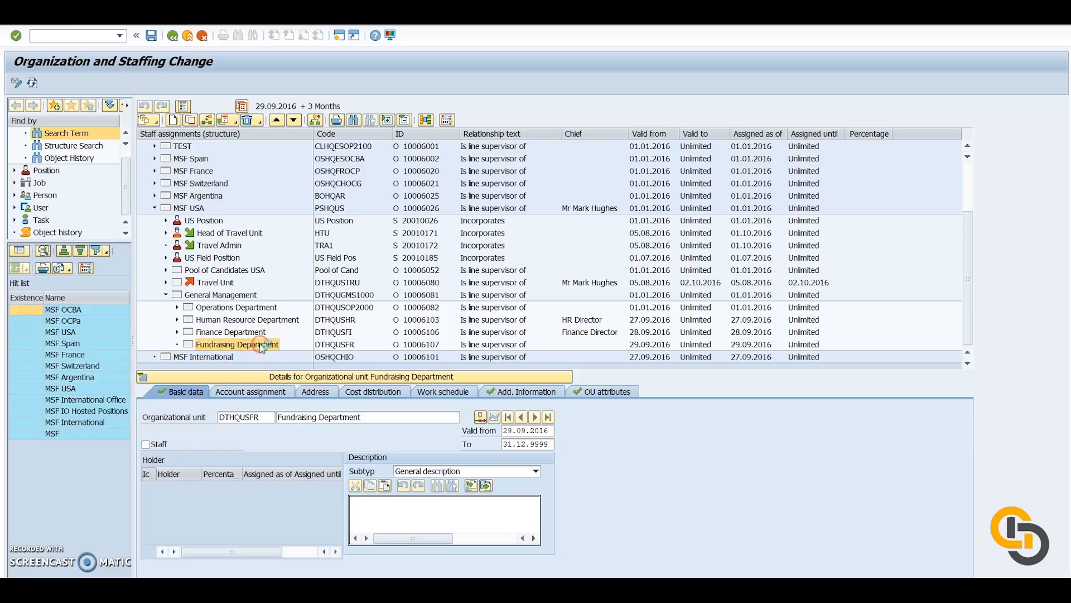
pyautogui.rightClick(262, 346)
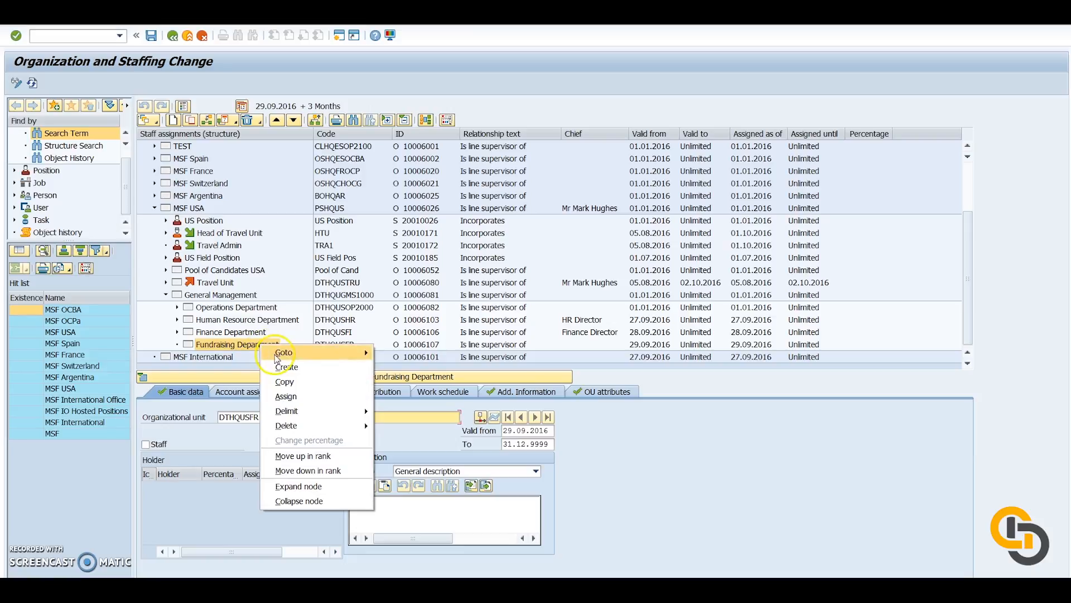
pyautogui.click(289, 368)
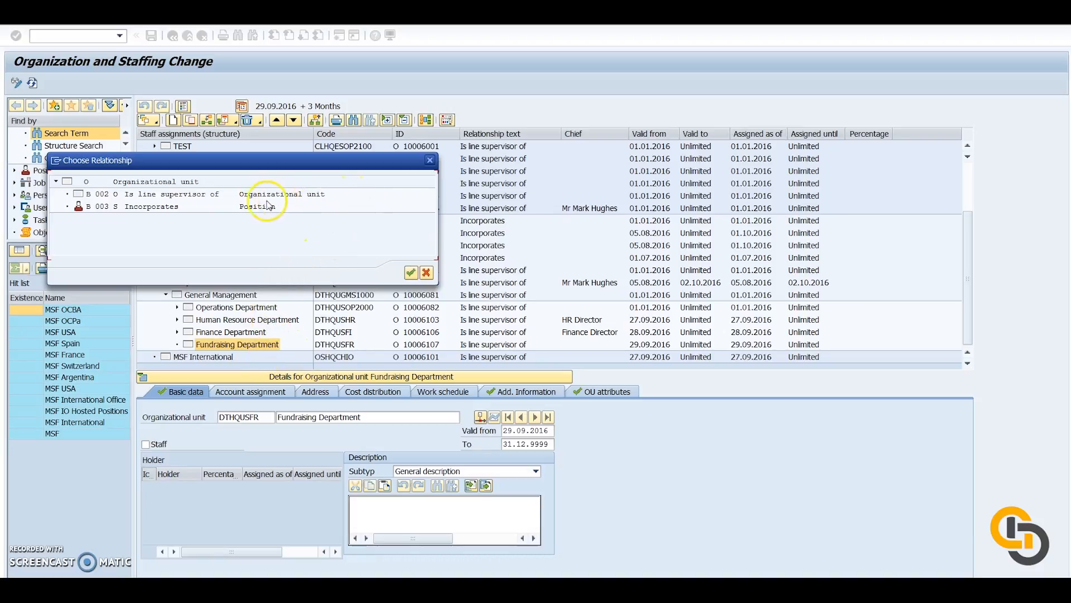
pyautogui.click(319, 194)
pyautogui.click(258, 207)
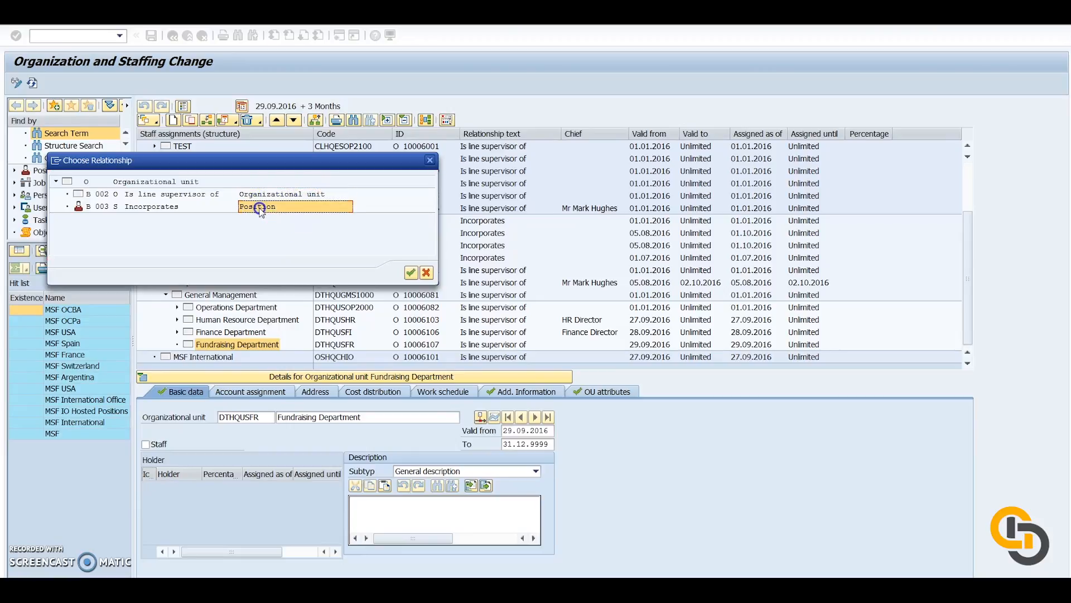
pyautogui.click(411, 272)
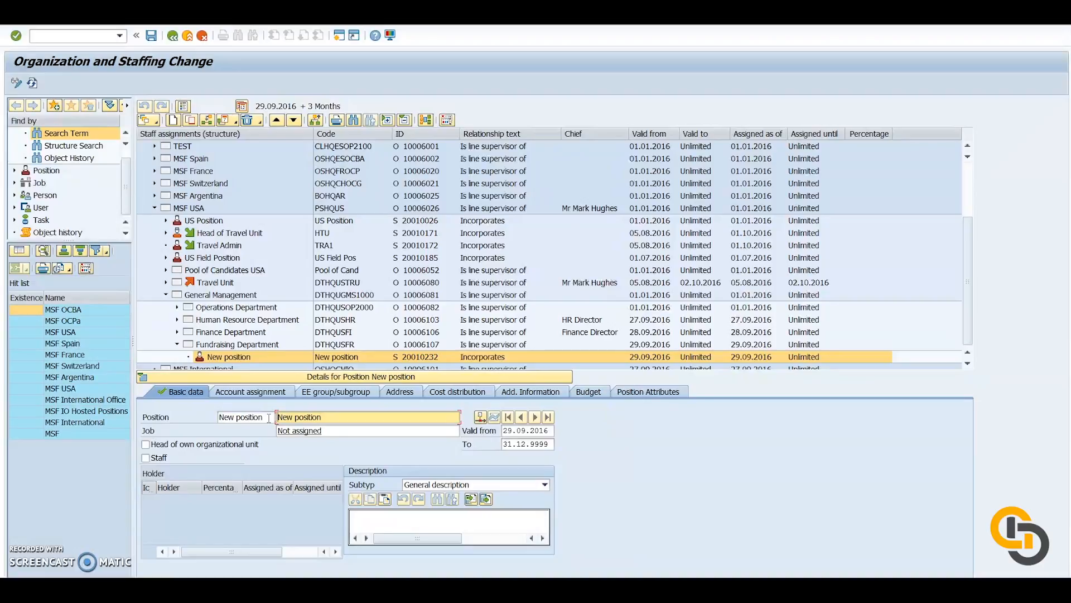
# Set the new position's abbreviation to FRDIR and its name to Fundraising Director.
pyautogui.moveTo(269, 417); pyautogui.dragTo(207, 418)
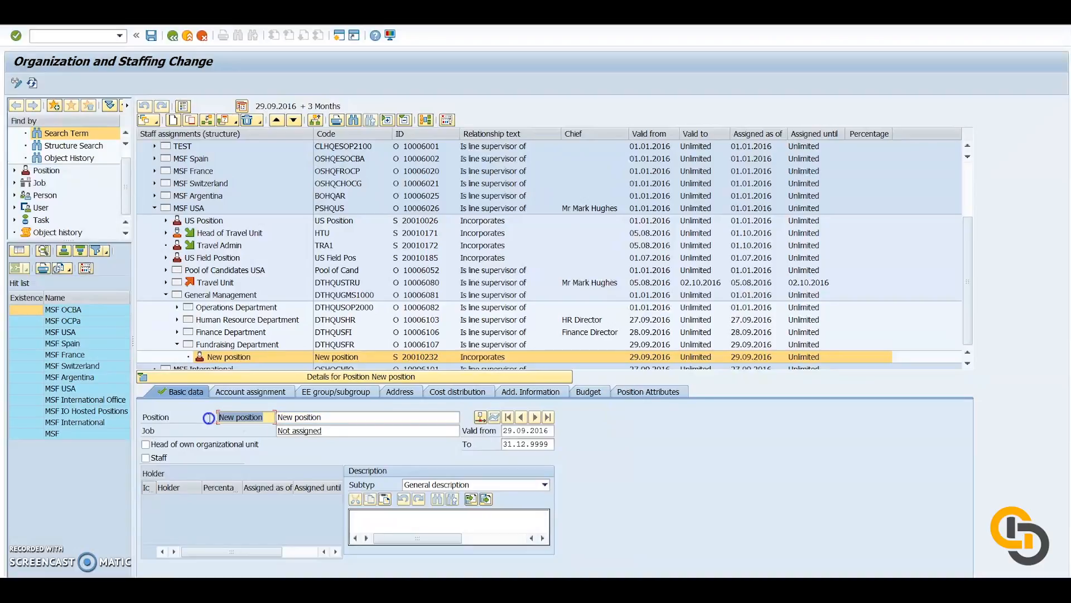
pyautogui.press('BackSpace')
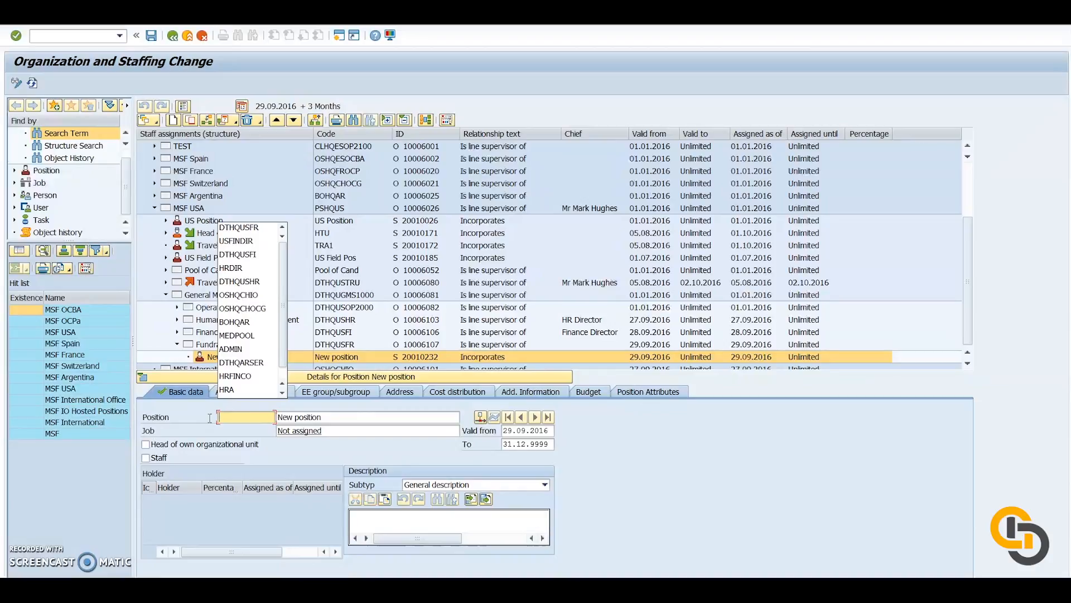
pyautogui.write('FRDIR')
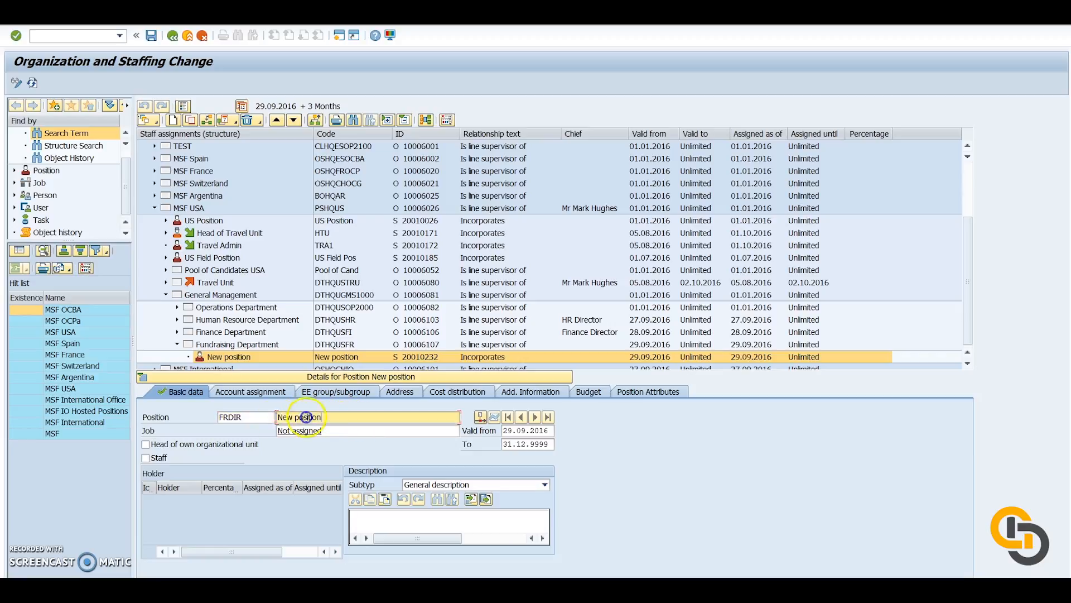
pyautogui.press('Tab')
pyautogui.write('Fun')
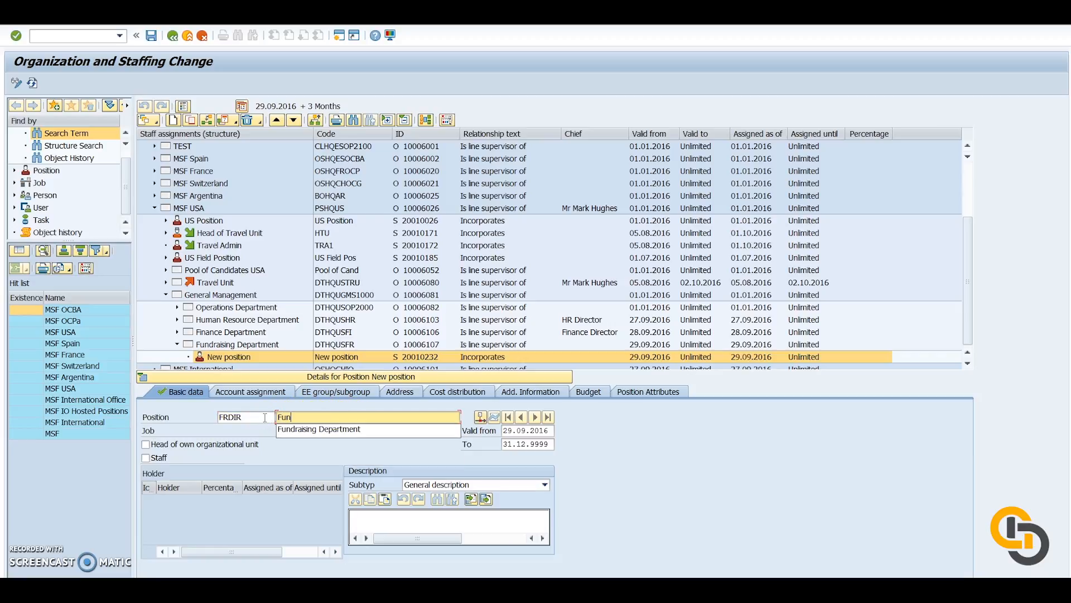
pyautogui.click(318, 429)
pyautogui.moveTo(361, 417); pyautogui.dragTo(330, 418)
pyautogui.press('BackSpace')
pyautogui.write('irector')
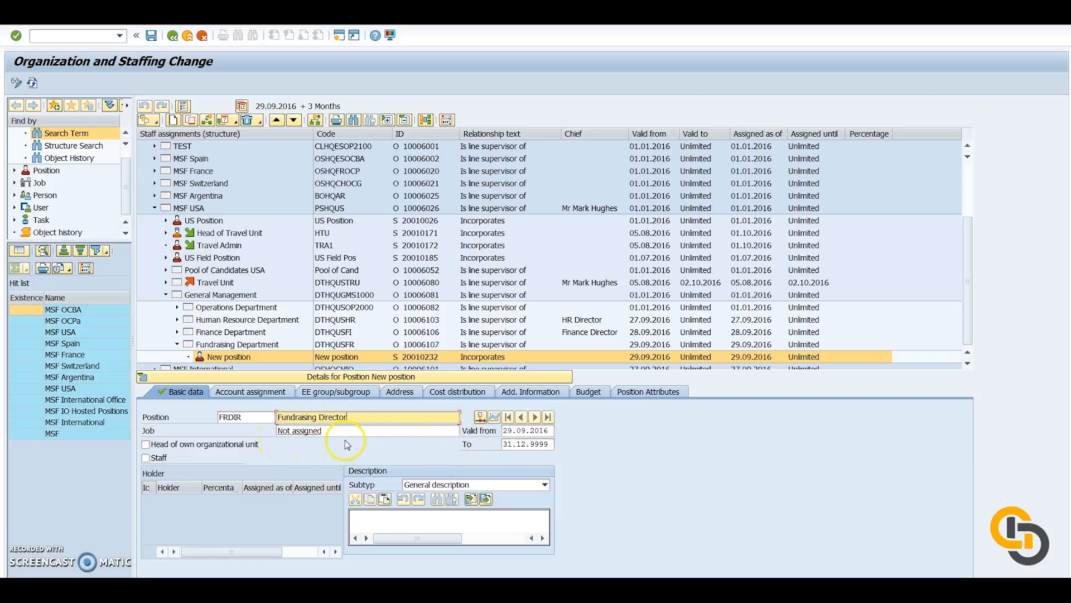
# Assign the US job DIRECTOR DEPARTMENT (USDIRDEP) to the position and mark it as head of its own organizational unit.
pyautogui.click(457, 431)
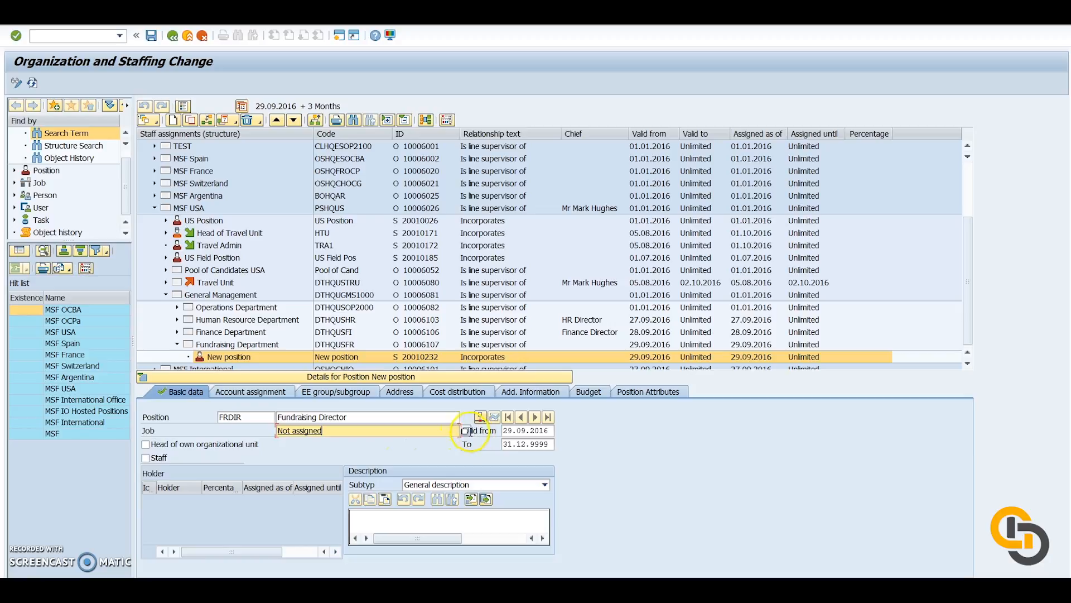
pyautogui.click(466, 431)
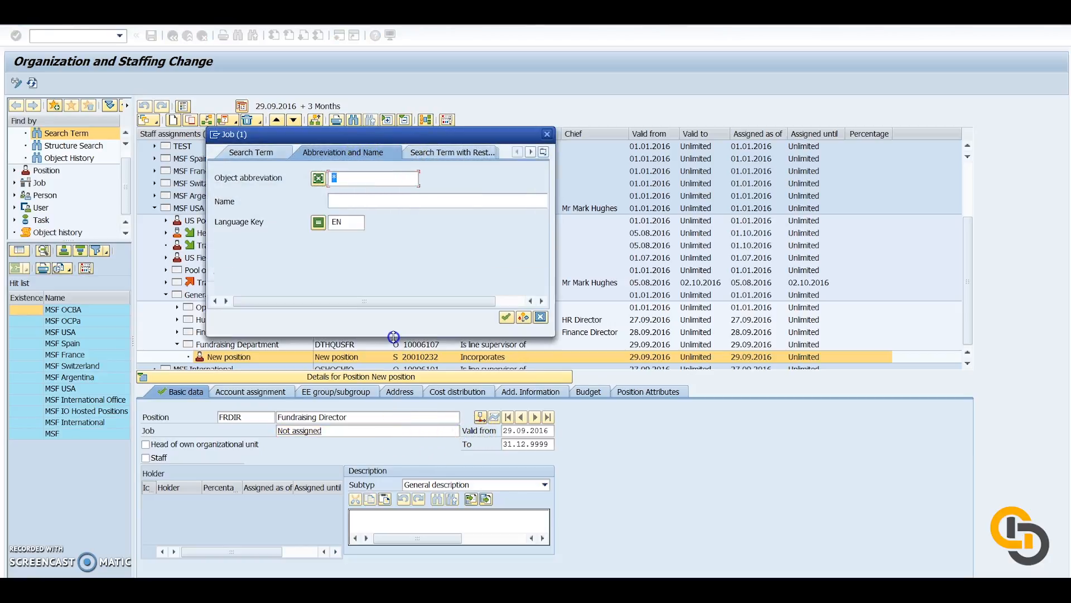
pyautogui.click(362, 178)
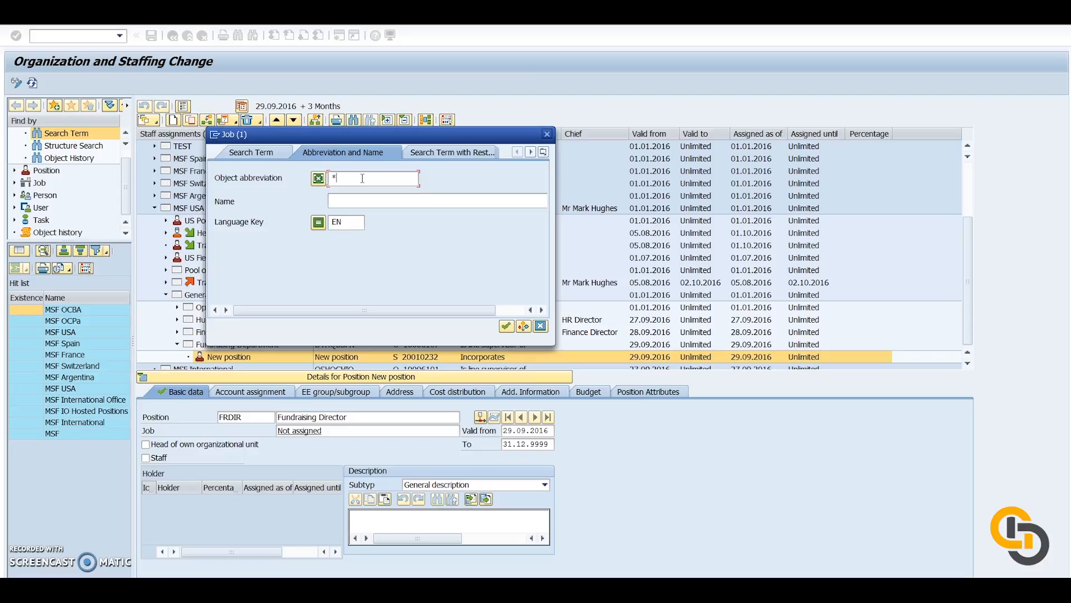
pyautogui.write('USDIRDEP')
pyautogui.click(506, 325)
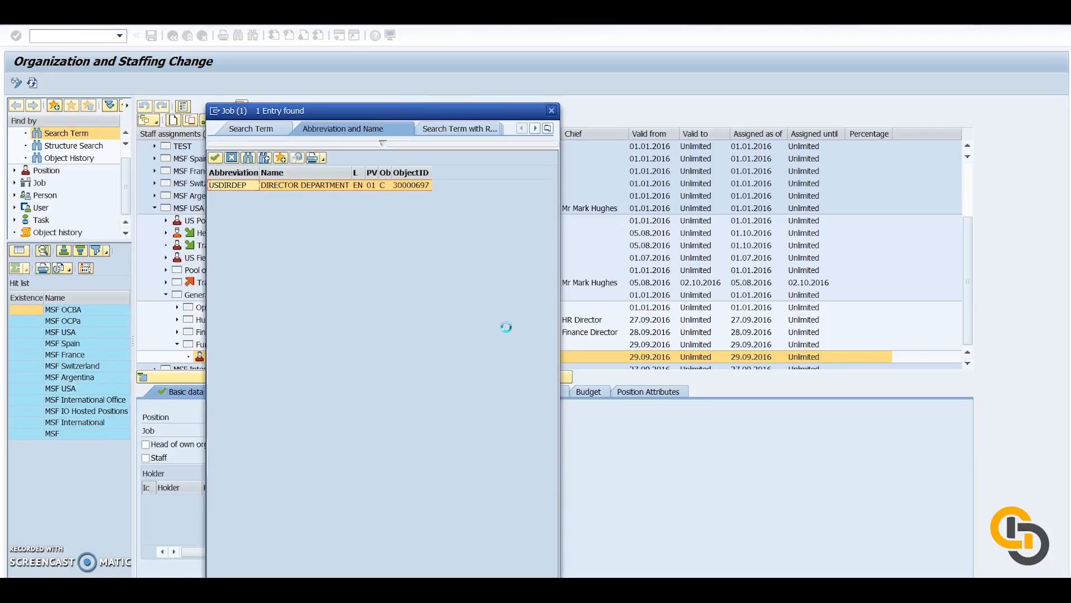
pyautogui.doubleClick(226, 185)
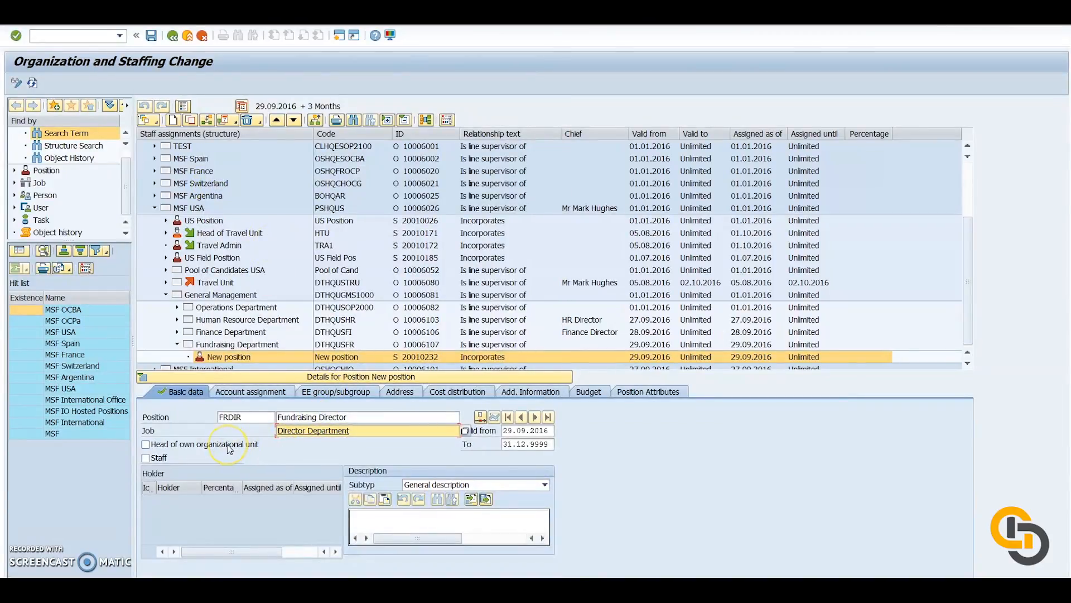
pyautogui.click(148, 446)
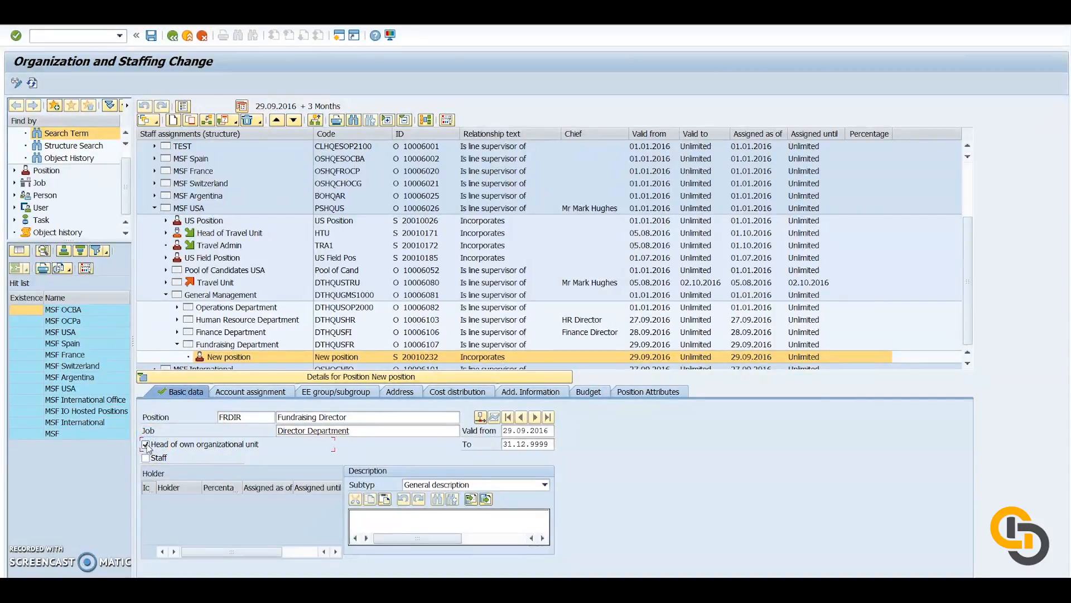
# Set the company code in the position's account assignment to US00, MSF USA.
pyautogui.click(261, 394)
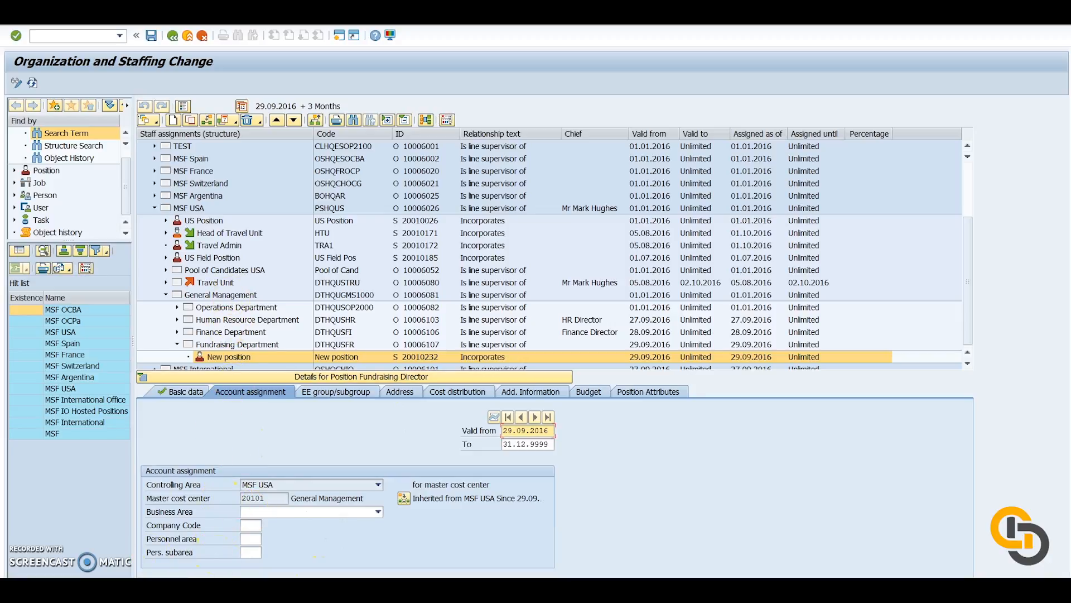
pyautogui.click(261, 525)
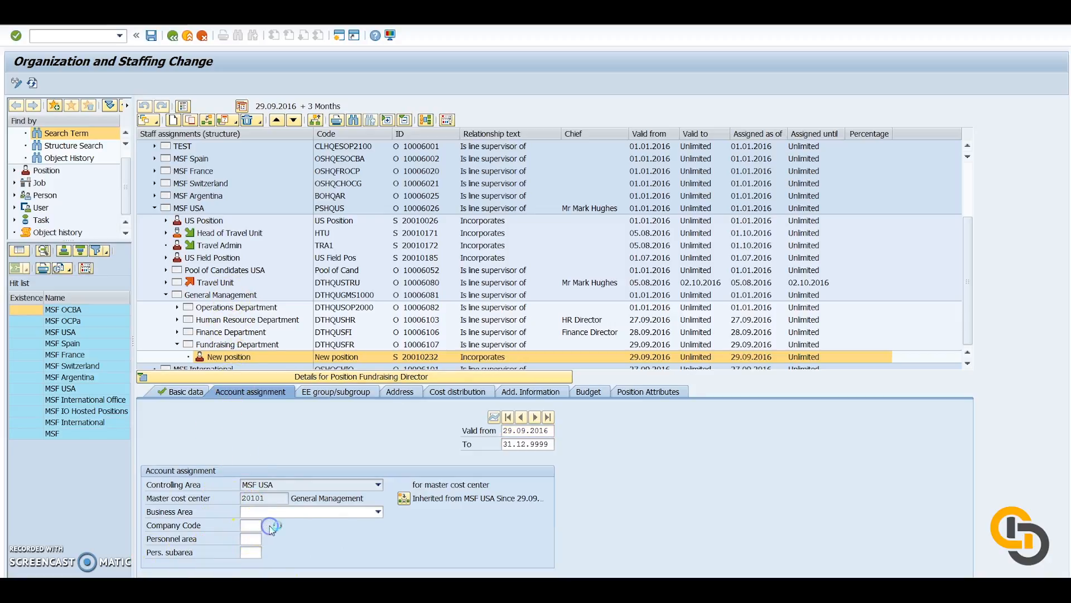
pyautogui.click(275, 526)
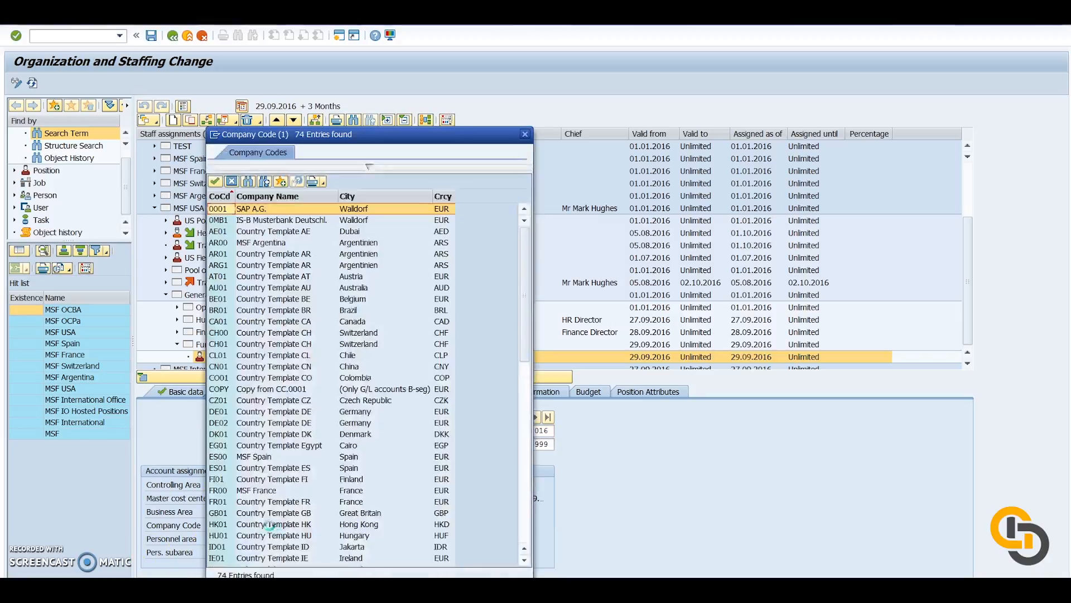
pyautogui.click(368, 168)
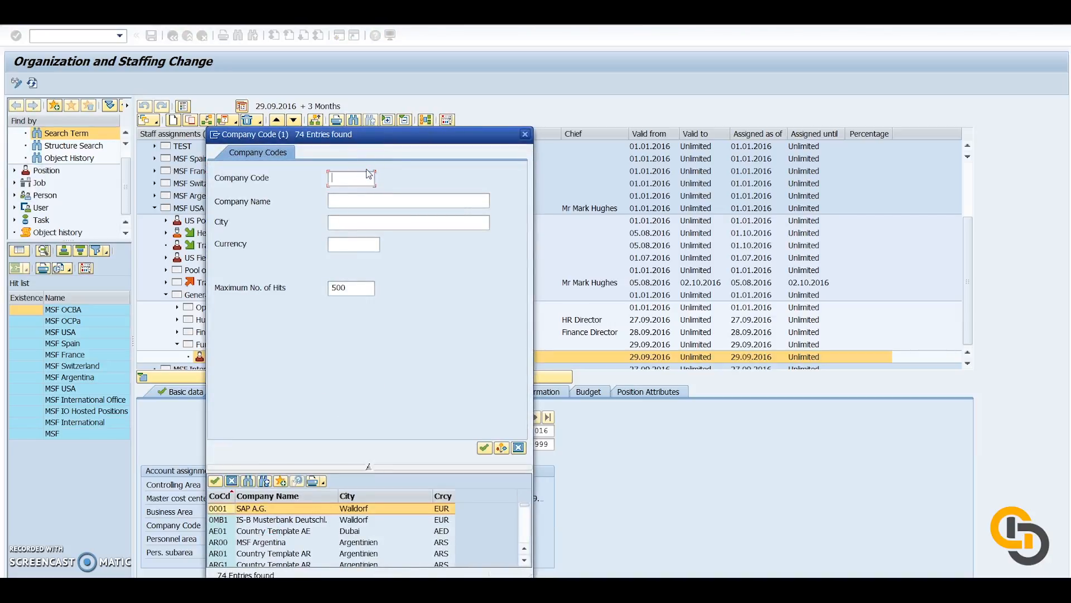
pyautogui.write('US00')
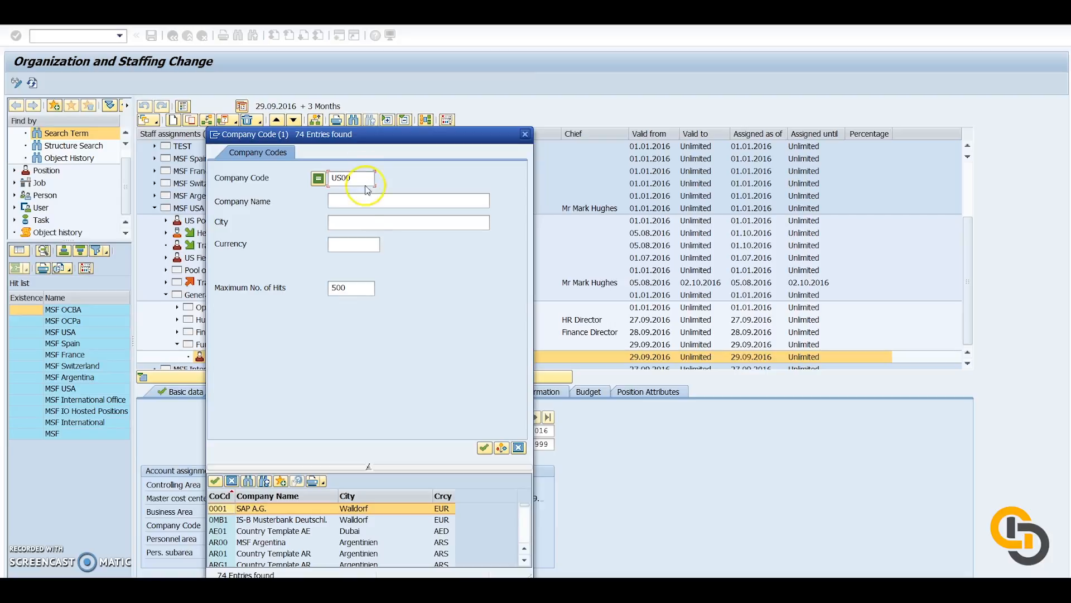
pyautogui.click(482, 448)
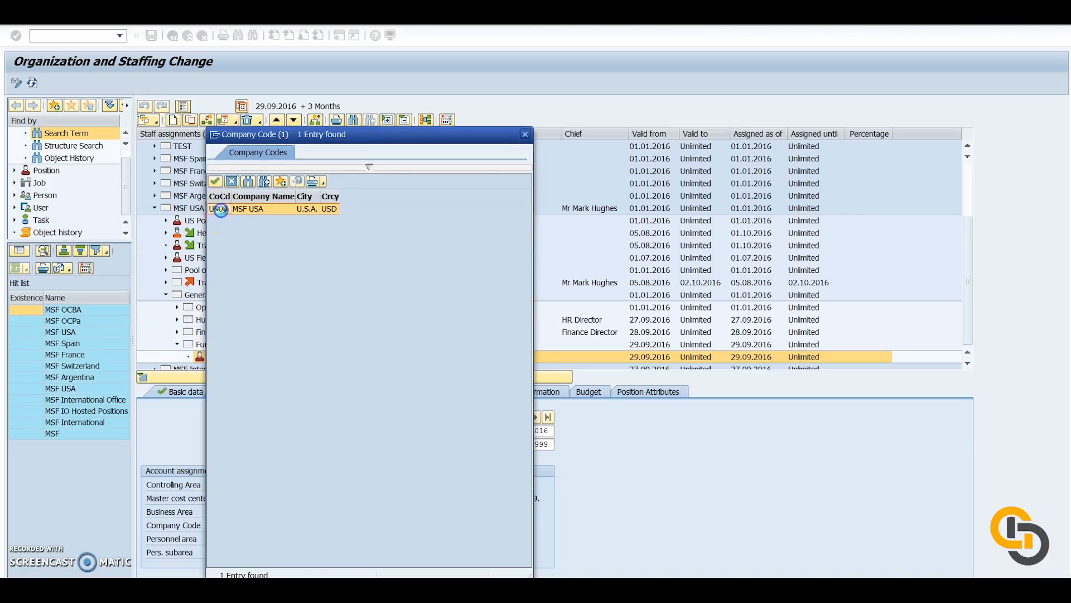
pyautogui.doubleClick(224, 209)
# Set the position's personnel area to USC0 (MSF US CO) and its personnel subarea to ESM0 (MSF ES MO-PY).
pyautogui.click(256, 539)
pyautogui.click(267, 539)
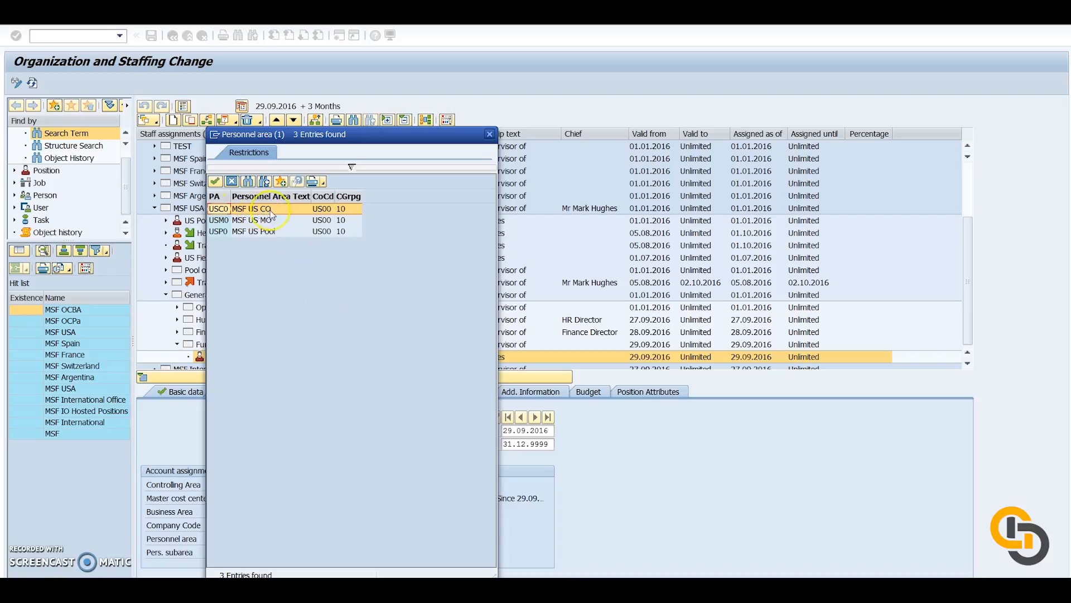
pyautogui.doubleClick(222, 209)
pyautogui.click(254, 552)
pyautogui.click(267, 552)
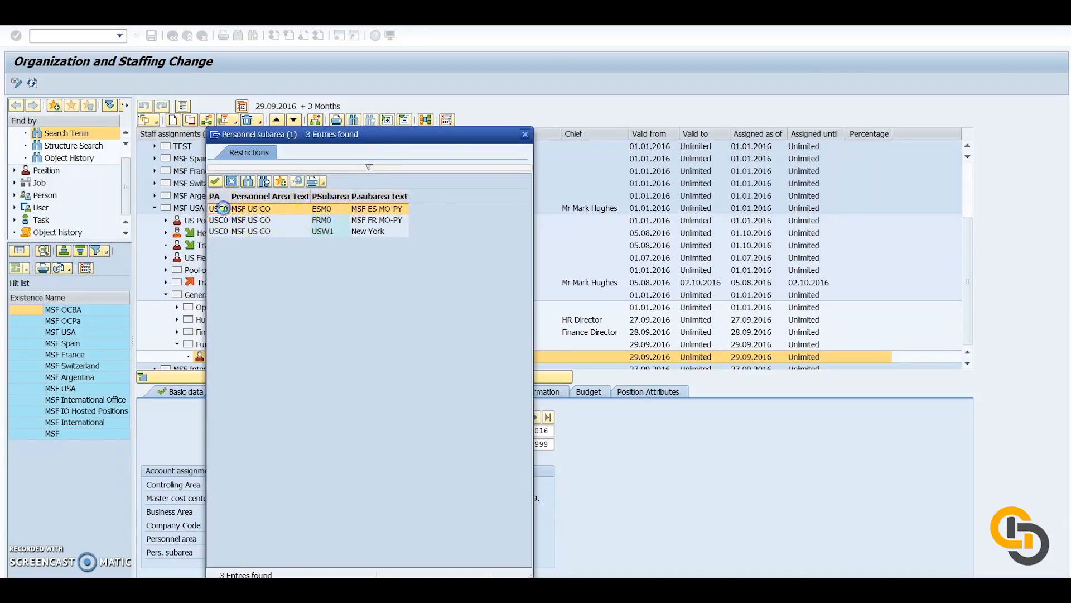
pyautogui.doubleClick(222, 209)
pyautogui.press('Return')
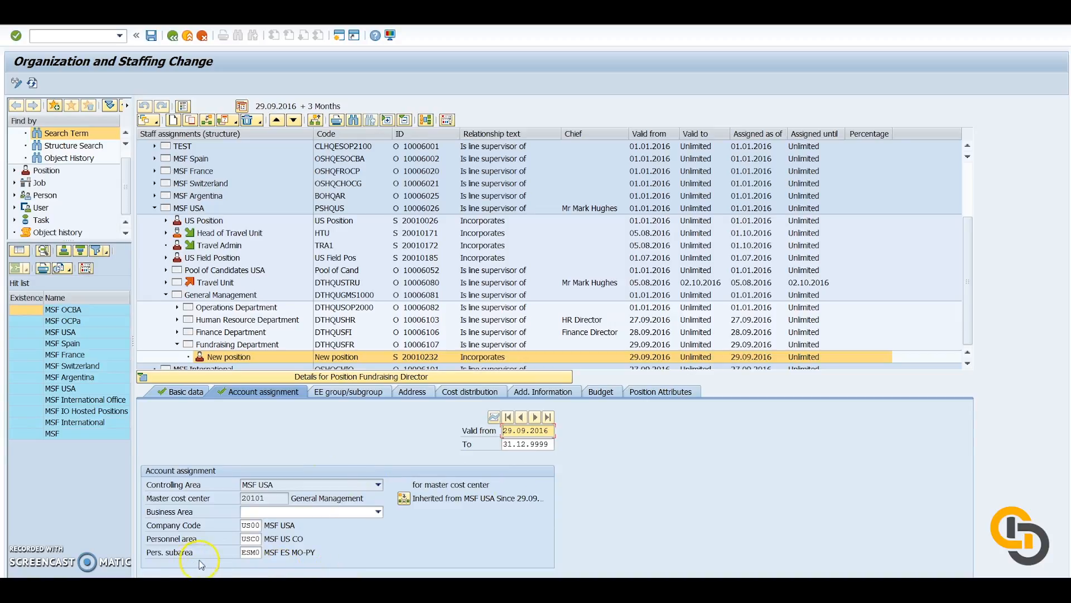
# Choose Assets as the subtype in the position's additional information.
pyautogui.click(555, 396)
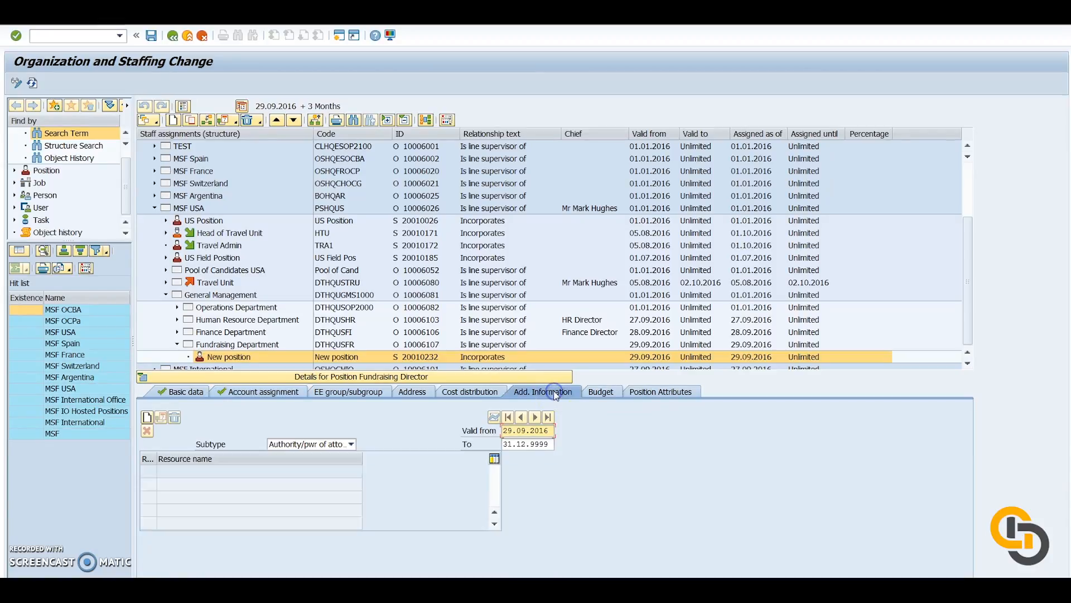
pyautogui.click(342, 444)
pyautogui.click(274, 512)
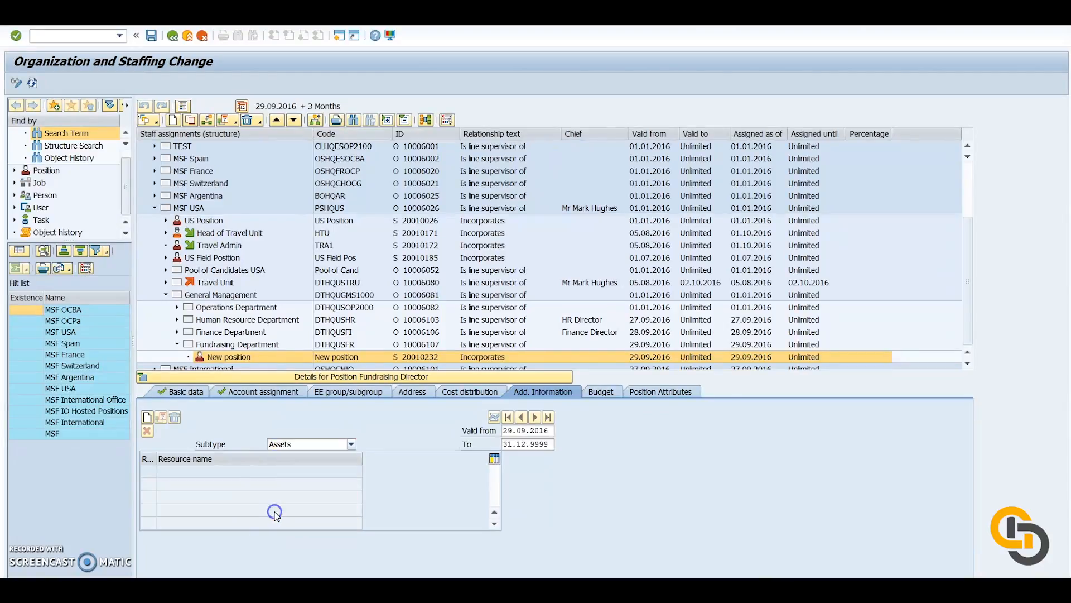
pyautogui.click(215, 489)
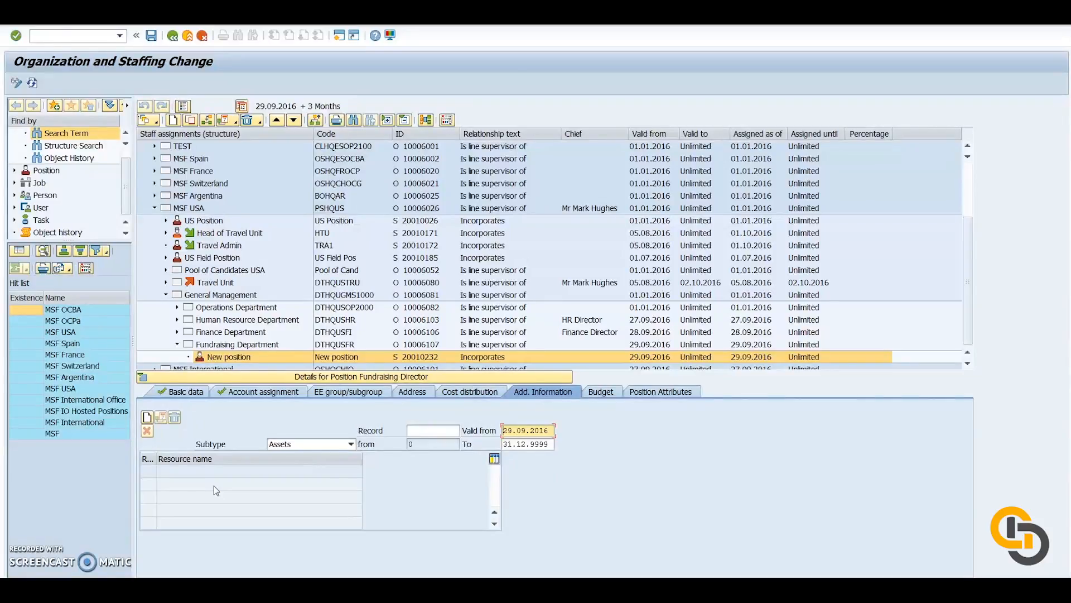
pyautogui.click(165, 455)
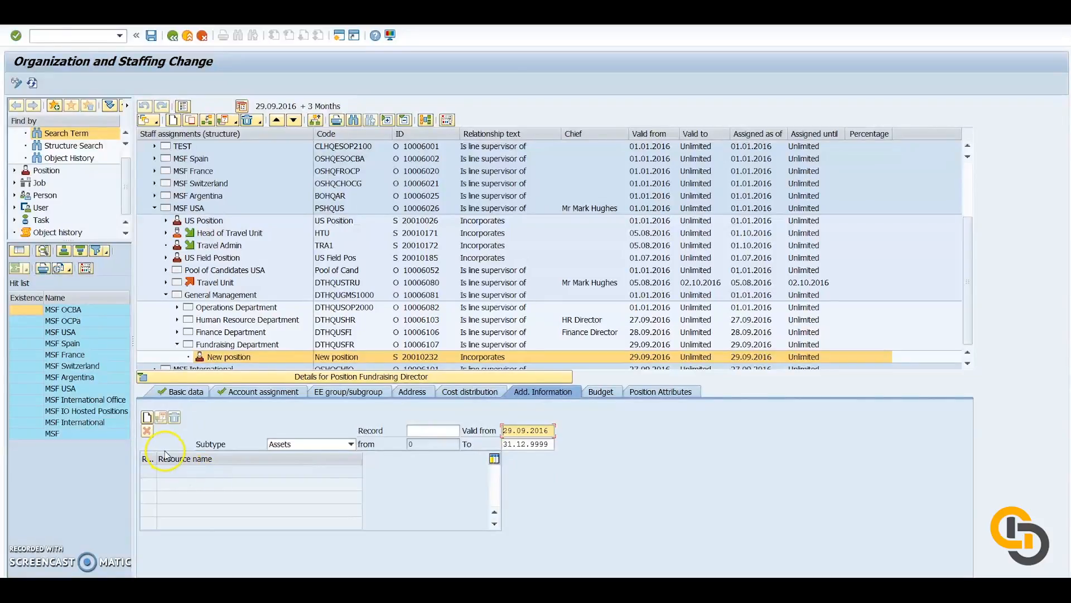
pyautogui.click(427, 432)
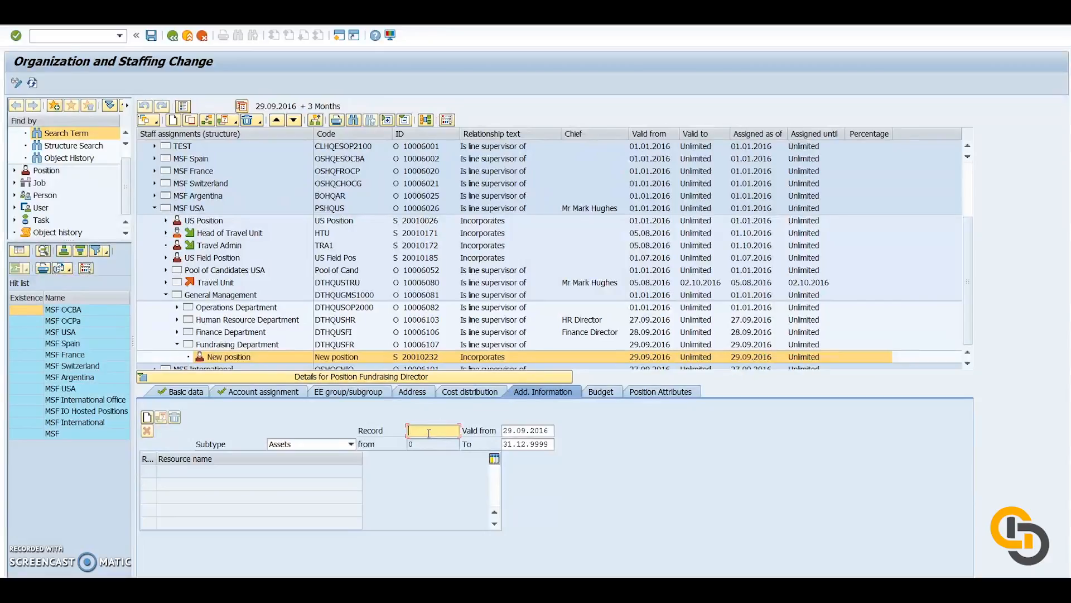
pyautogui.write('29.')
pyautogui.write('09.2016')
# Create an Assets record for the position with resource 004, Credit Card.
pyautogui.click(147, 418)
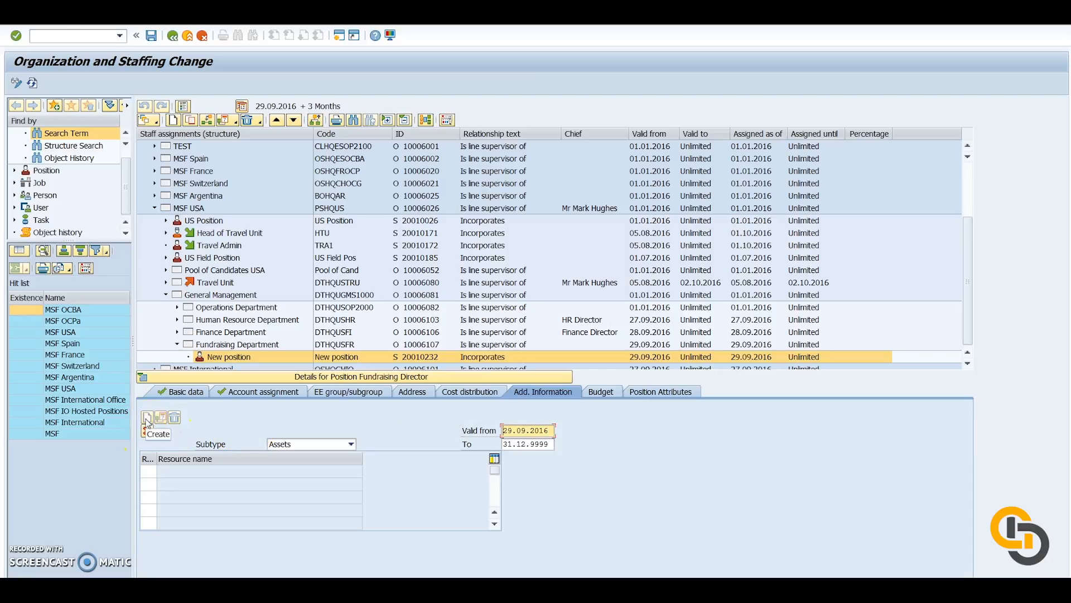
pyautogui.click(166, 468)
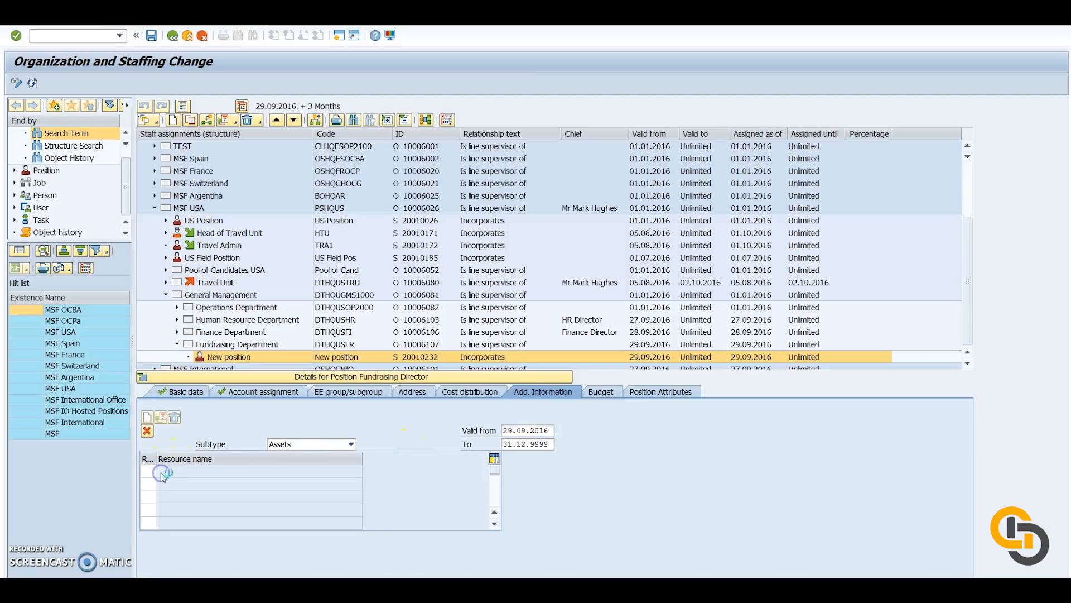
pyautogui.press('F4')
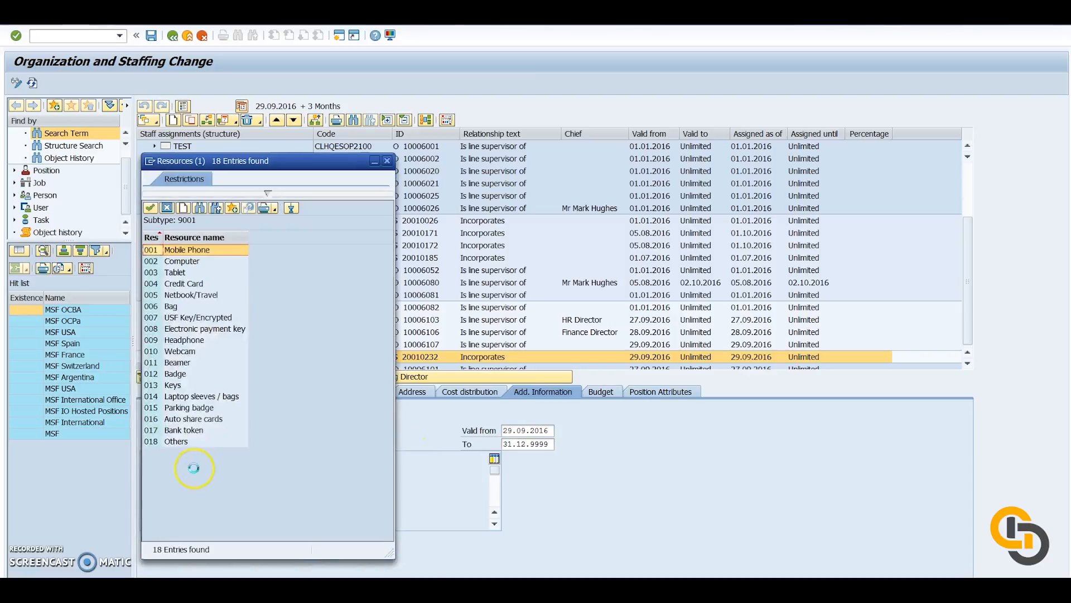
pyautogui.doubleClick(191, 284)
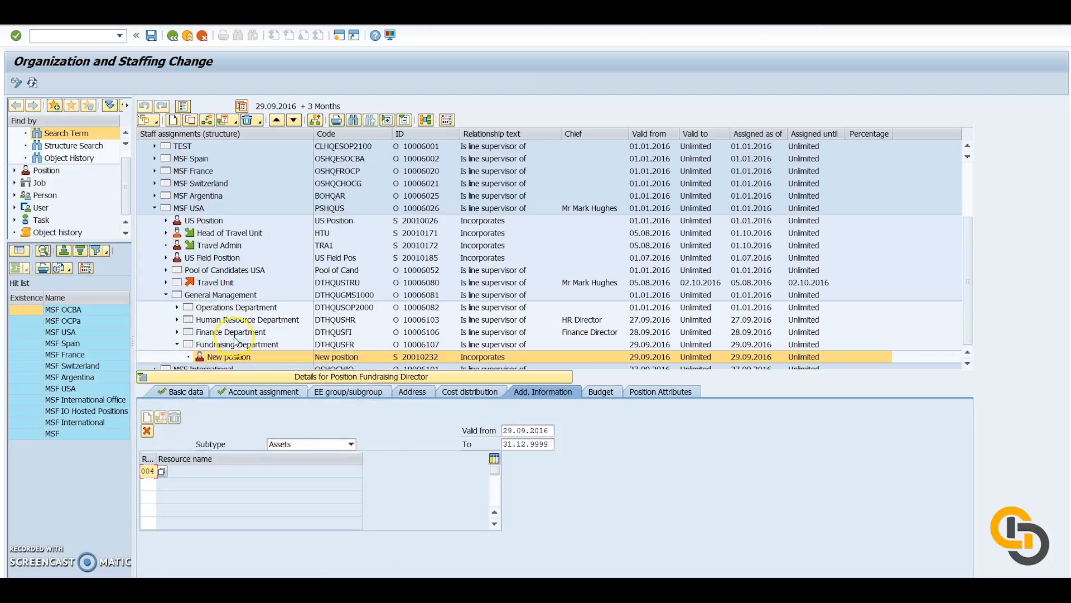
# Create a budget record for the position with approval type 01 Annual Plan and approval status 02 Approved.
pyautogui.click(620, 391)
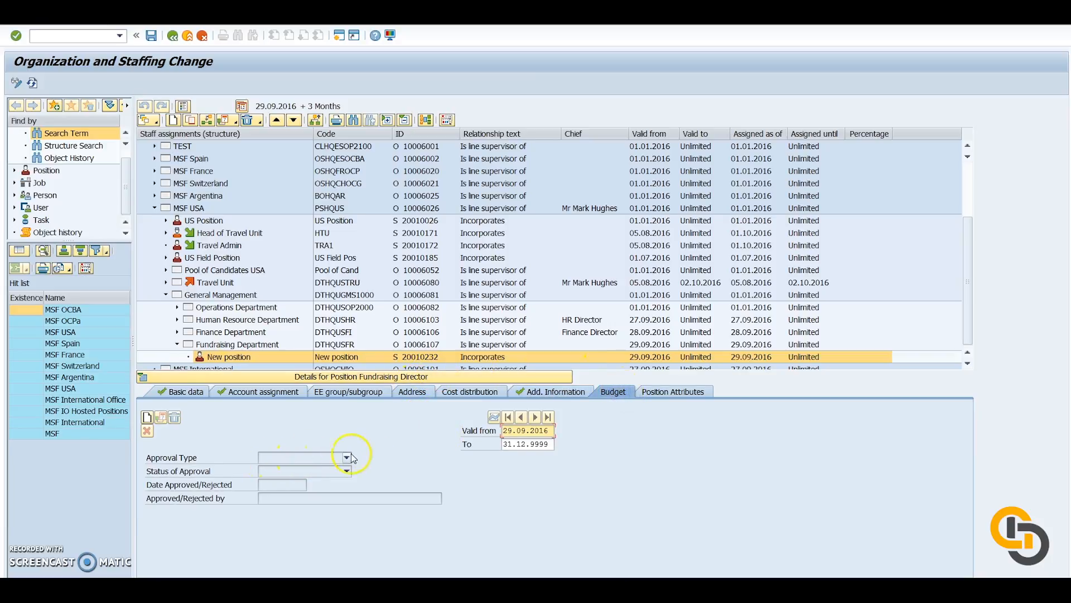
pyautogui.click(147, 419)
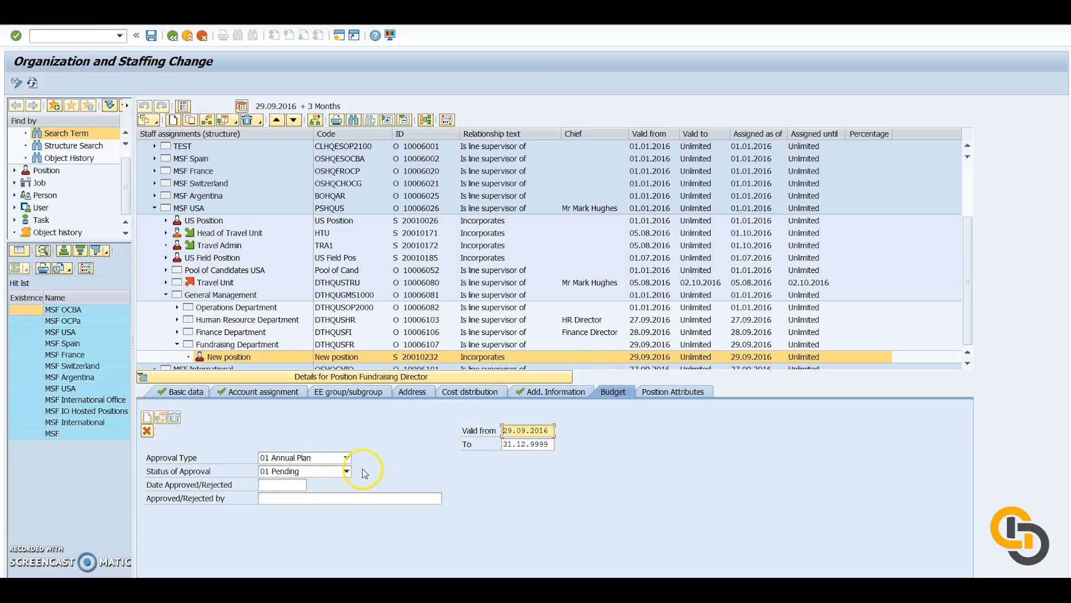
pyautogui.click(347, 458)
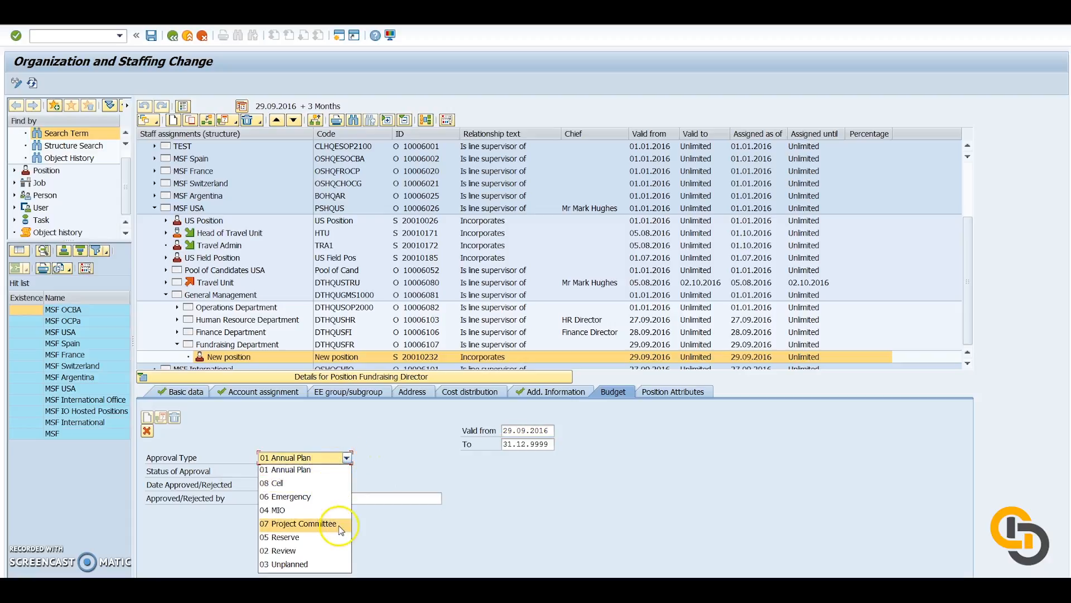
pyautogui.click(316, 471)
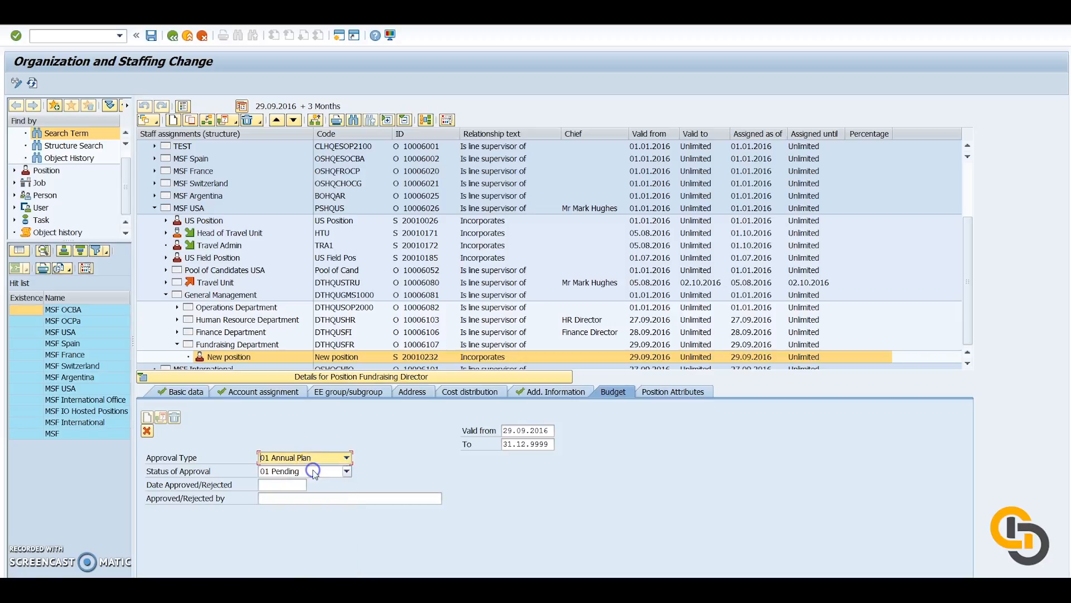
pyautogui.click(347, 472)
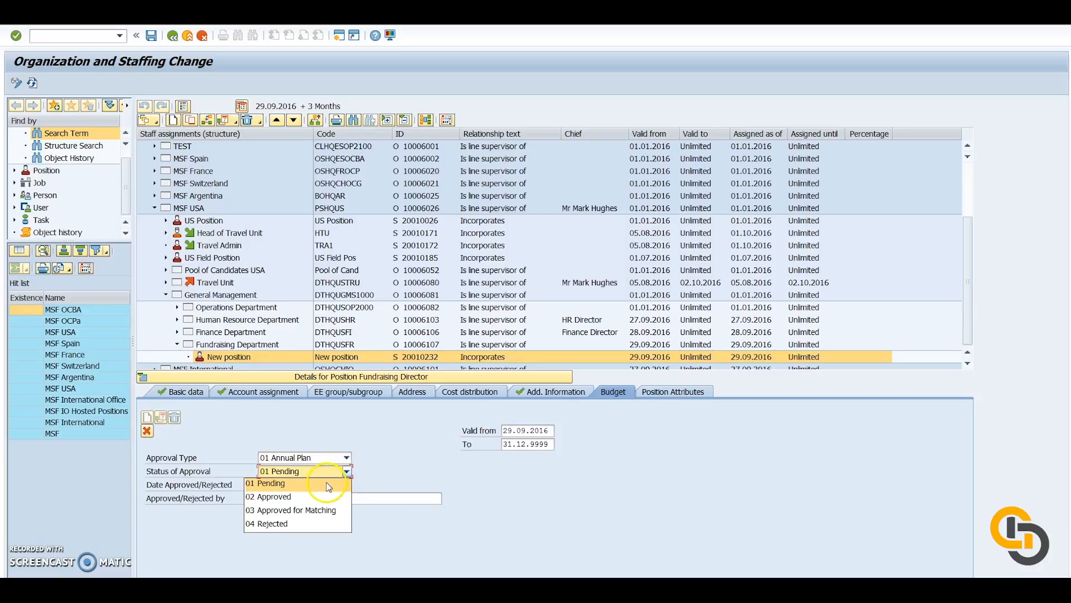
pyautogui.click(286, 496)
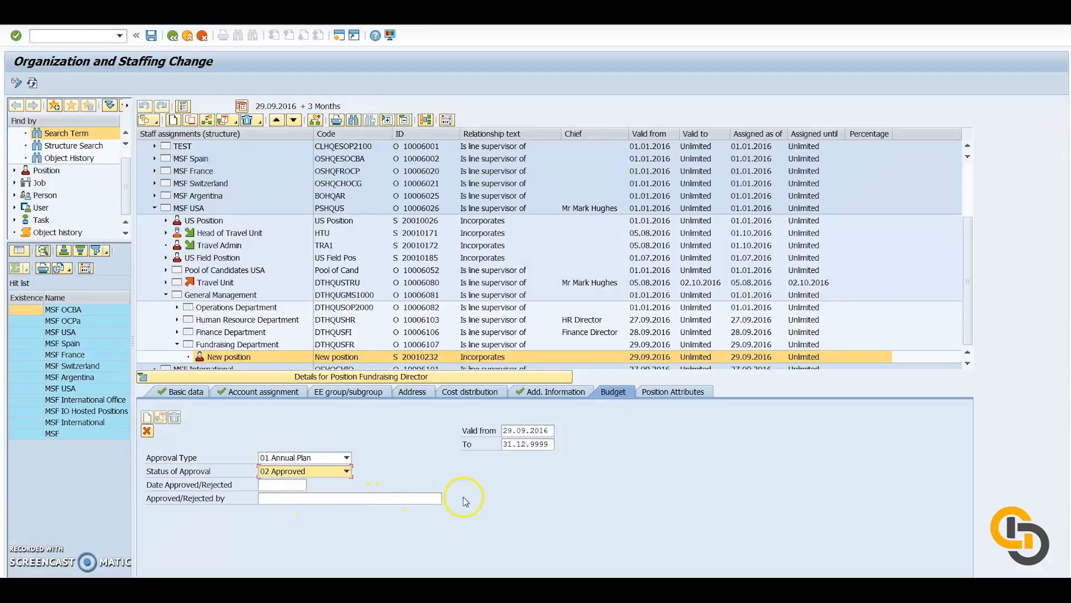
# Create a position attributes record with type HQ and requisition type Specific.
pyautogui.click(676, 393)
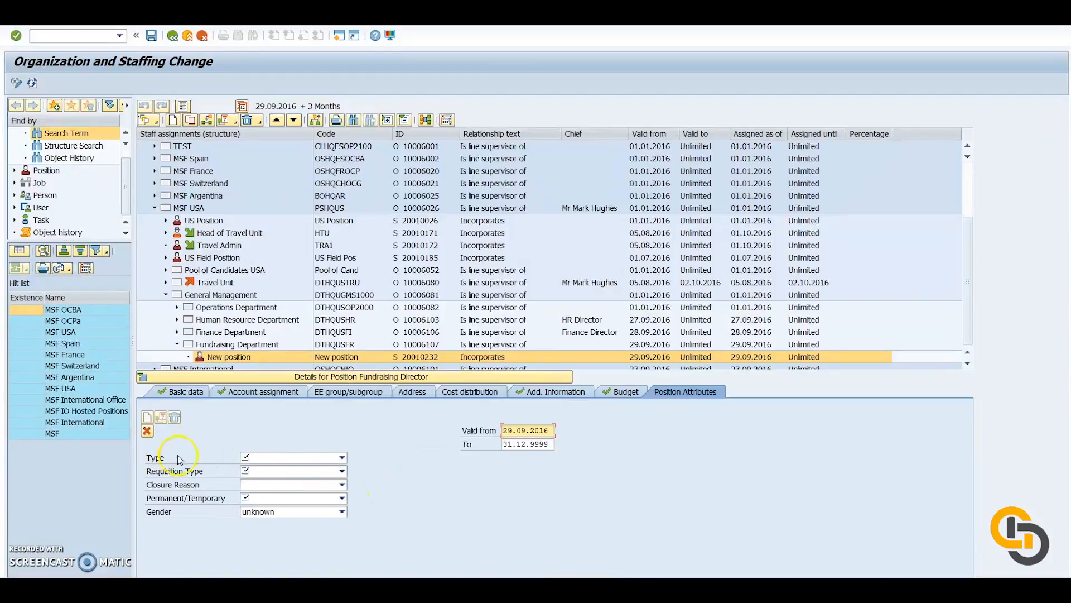
pyautogui.click(342, 457)
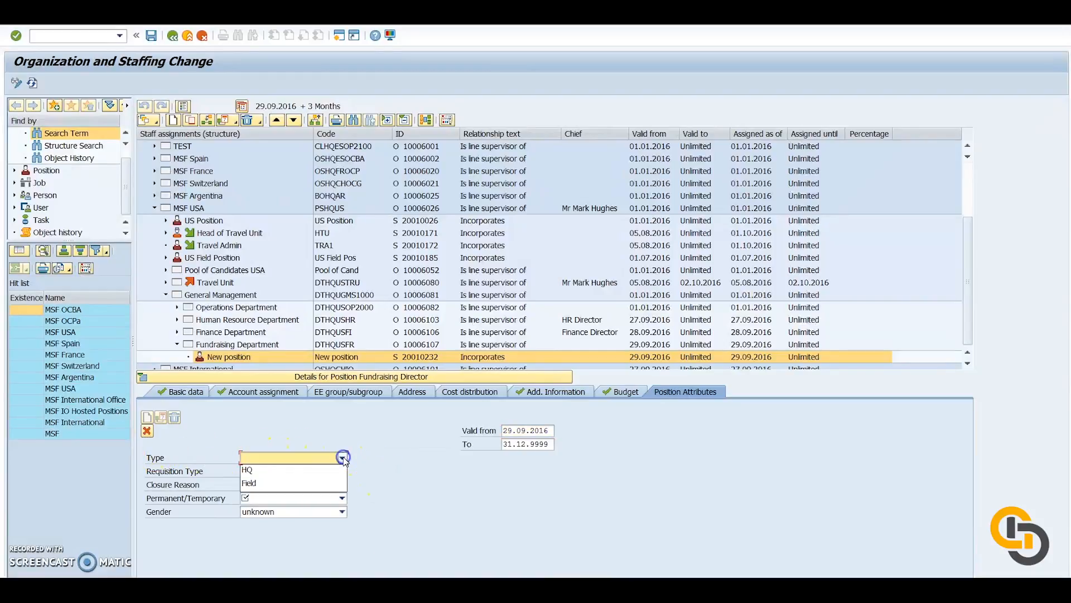
pyautogui.click(305, 471)
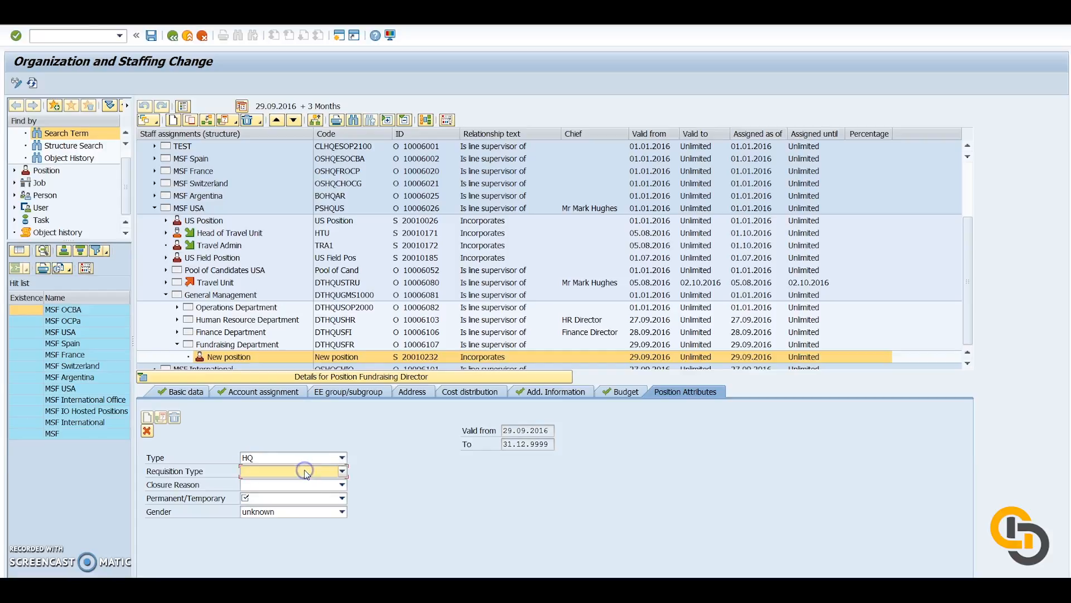
pyautogui.click(342, 471)
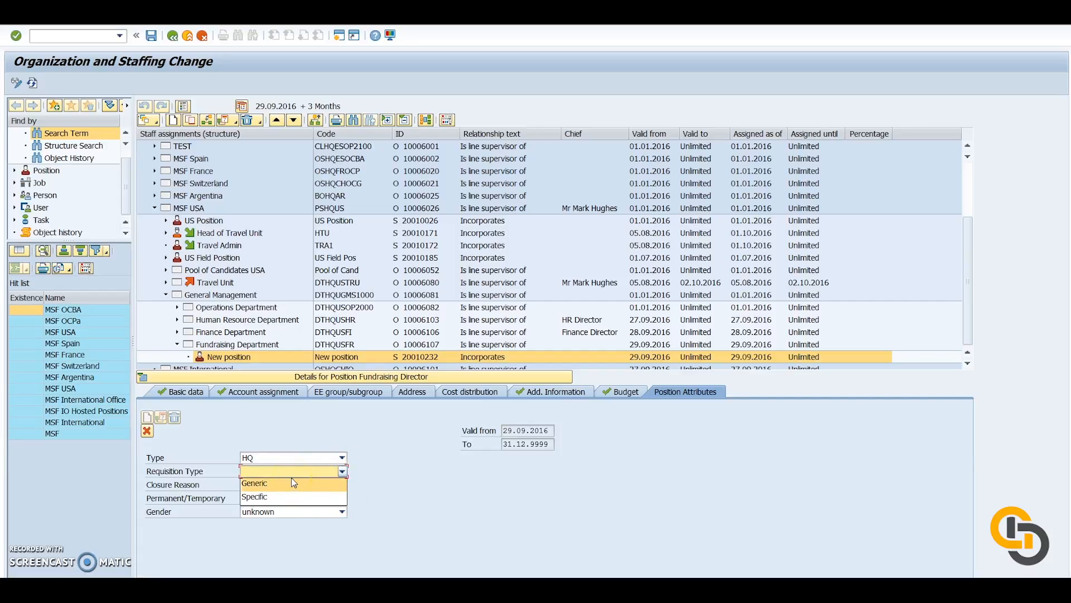
pyautogui.click(280, 495)
pyautogui.click(285, 494)
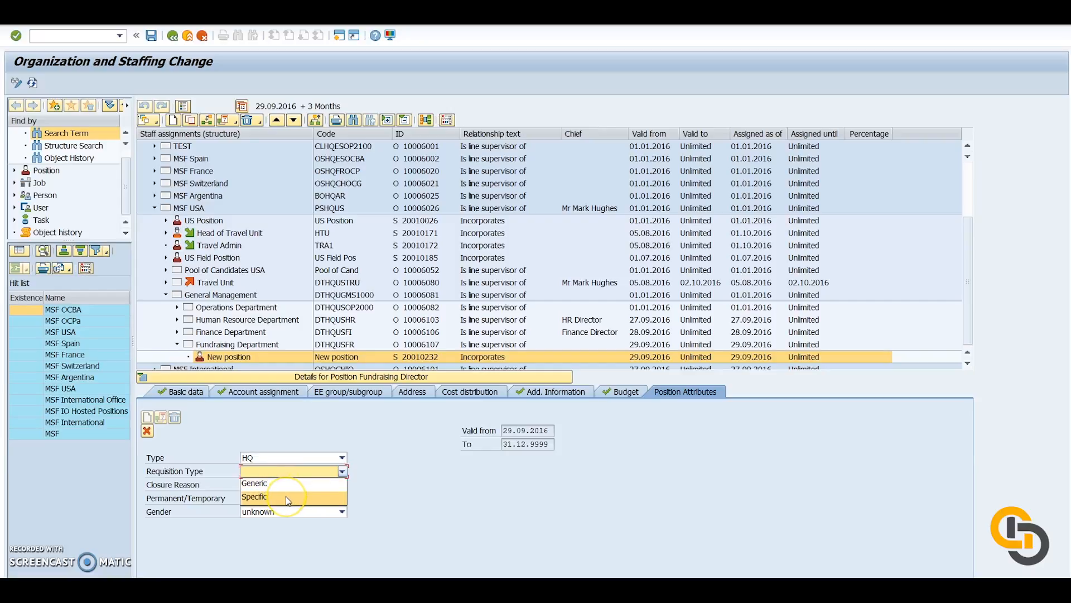
pyautogui.click(288, 497)
# Set the Permanent/Temporary attribute of the position to Permanent.
pyautogui.click(342, 498)
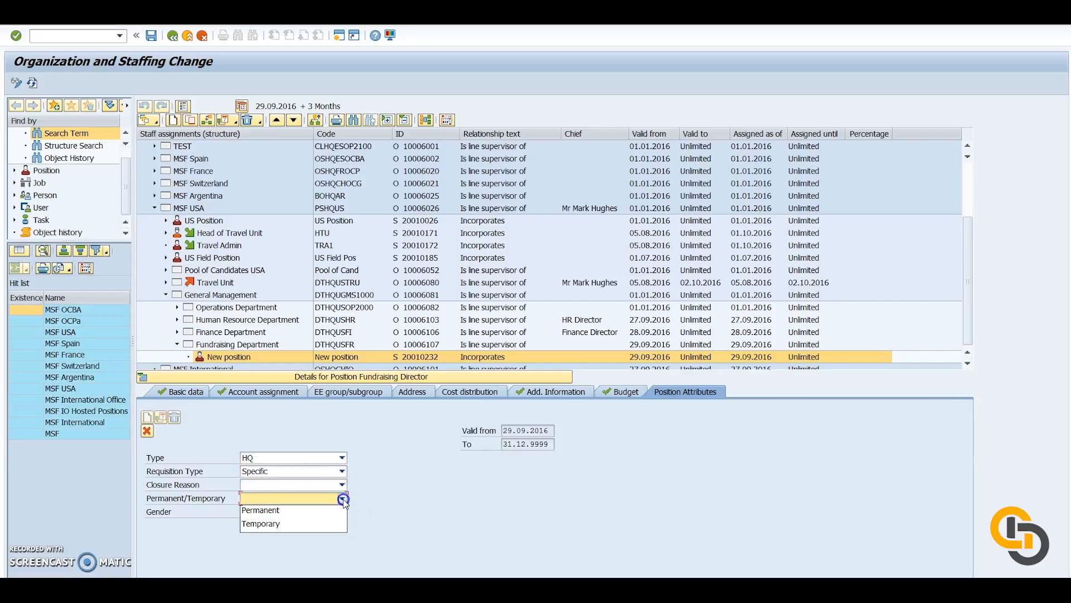
pyautogui.click(326, 515)
pyautogui.click(323, 525)
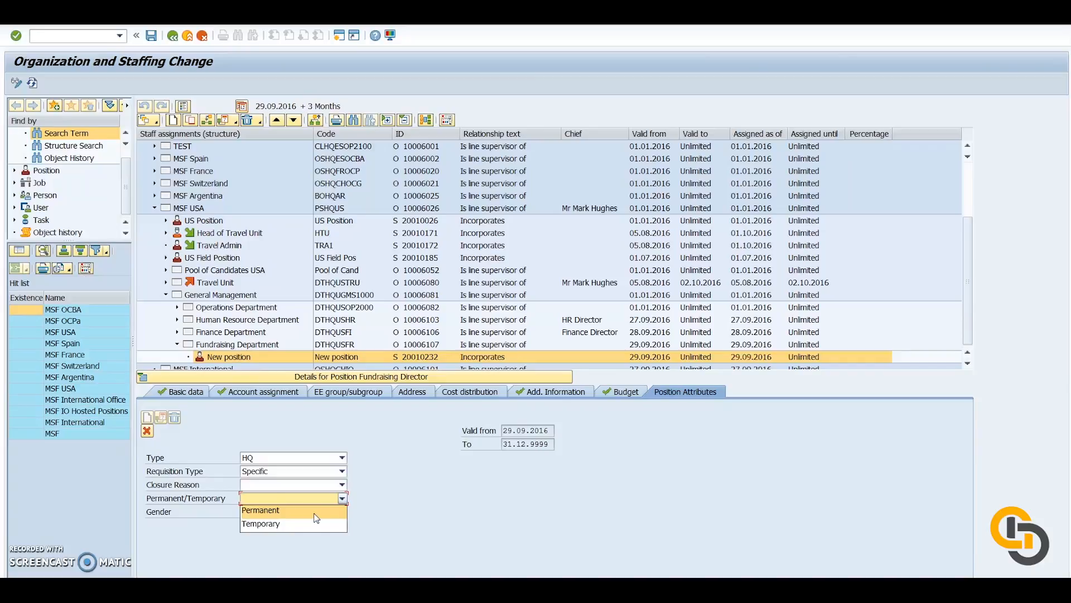
pyautogui.click(315, 512)
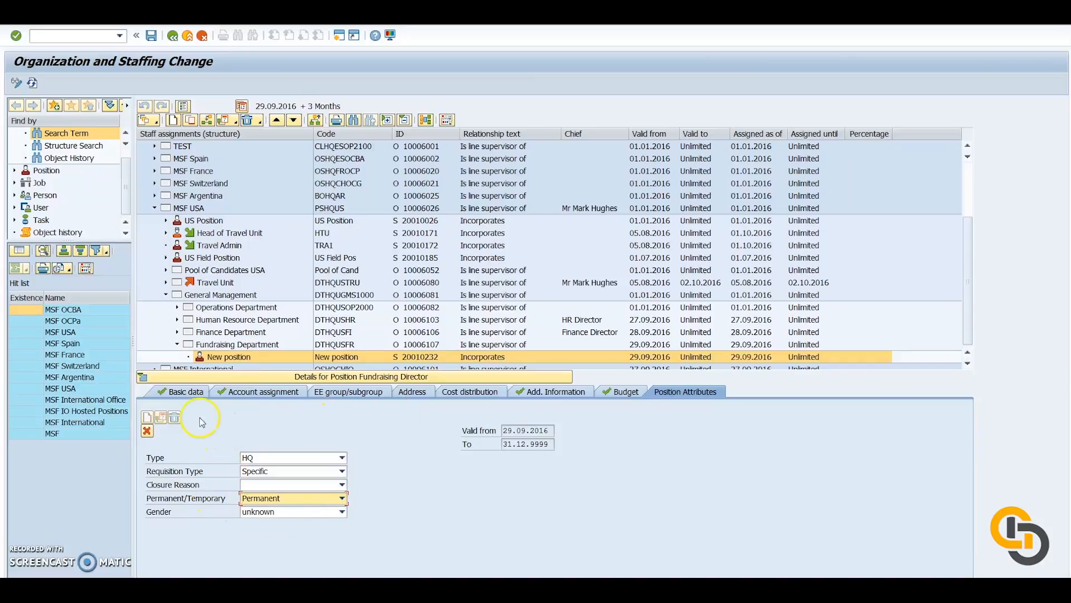
# Return to the position's basic data, refresh the staff assignments structure and select the Fundraising Director position.
pyautogui.click(180, 391)
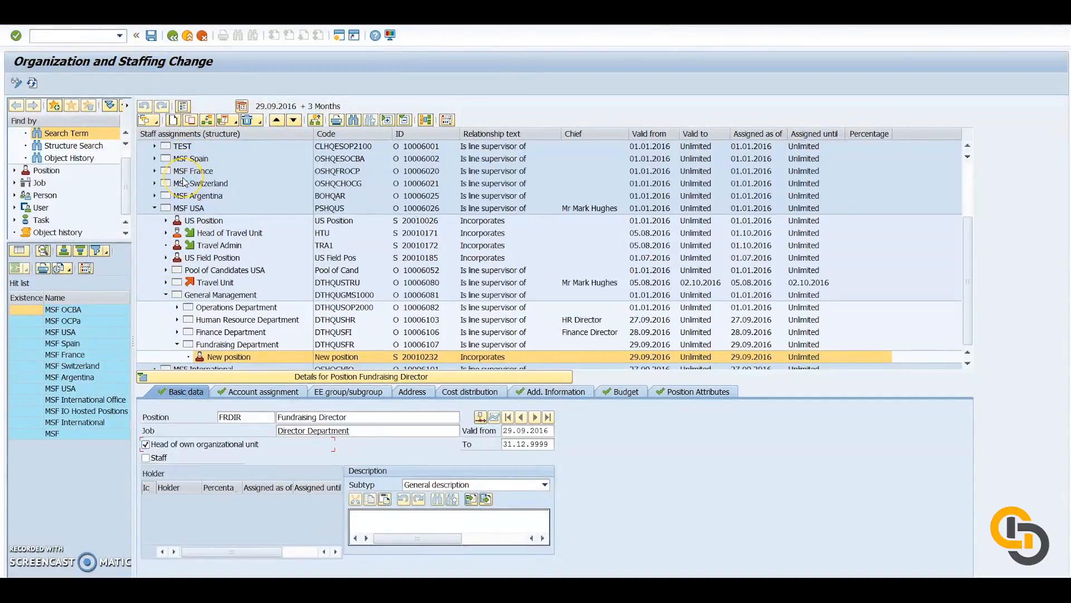
pyautogui.click(33, 83)
pyautogui.click(253, 359)
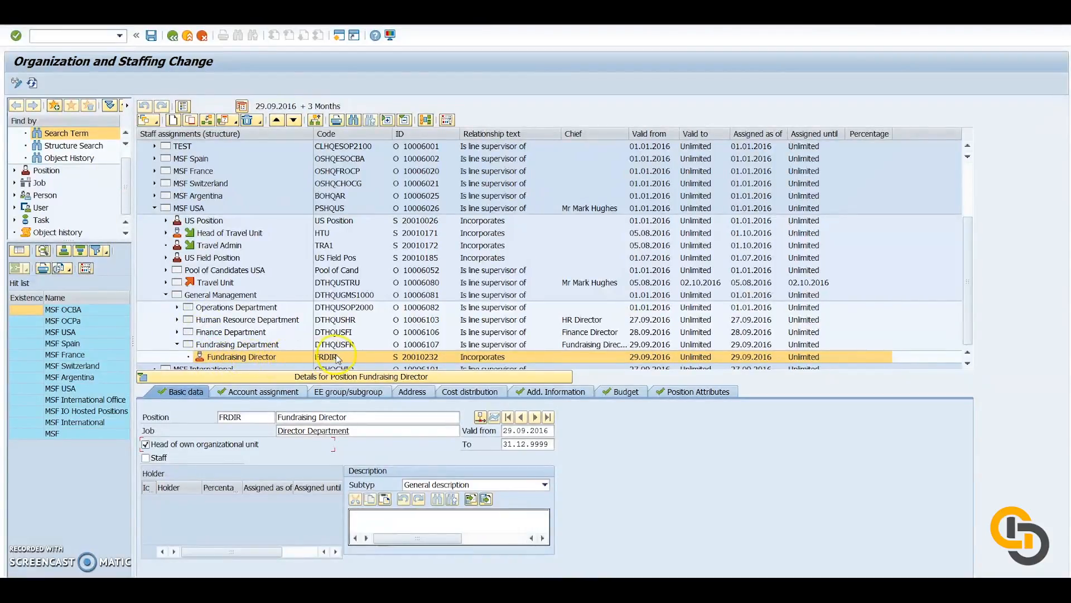
pyautogui.click(255, 350)
pyautogui.click(192, 529)
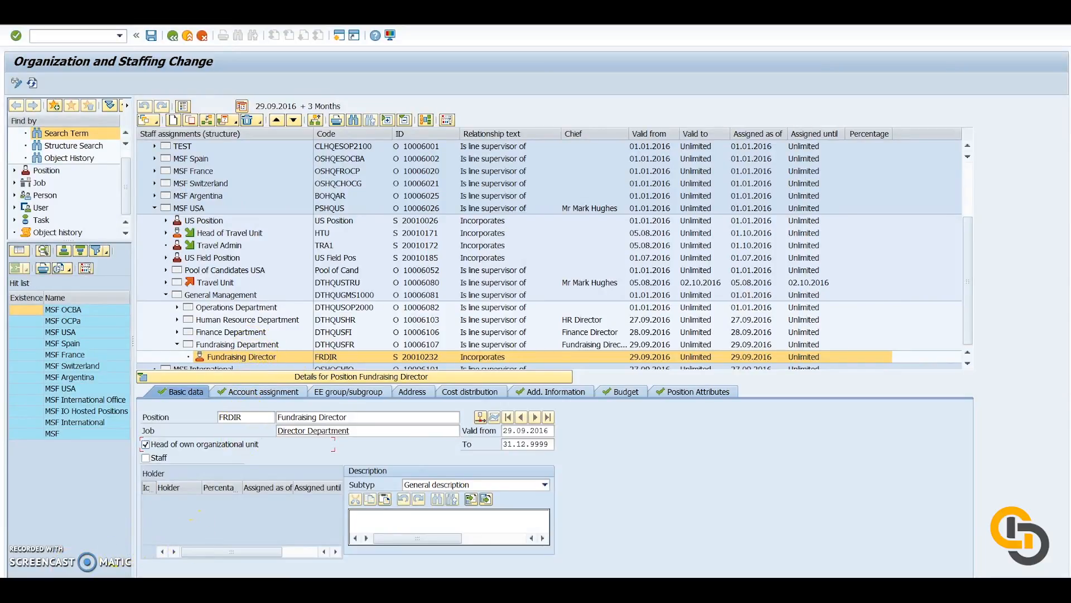